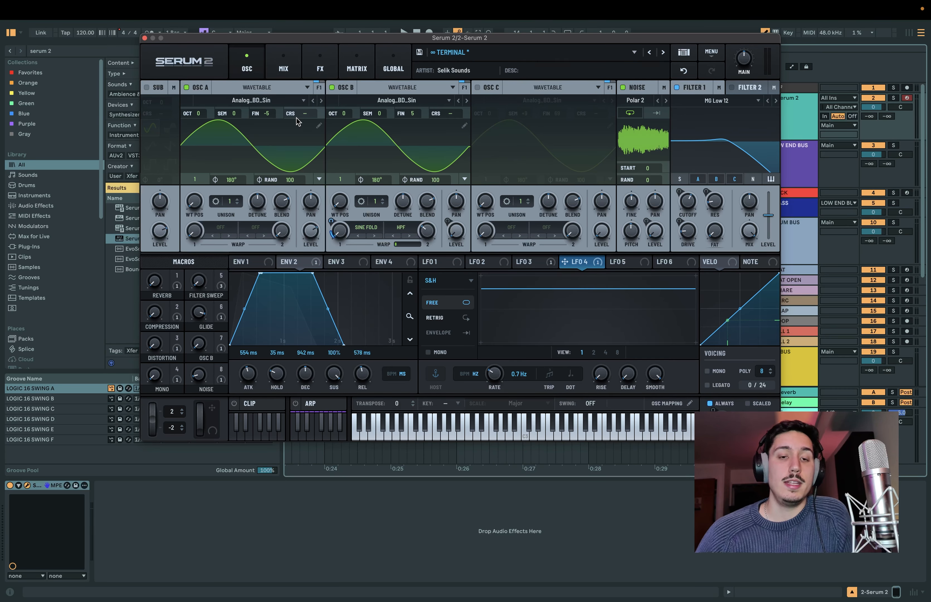
Step: Compare the attack, hold, decay, sustain and release settings of ENV 1 and ENV 2
left_click(250, 267)
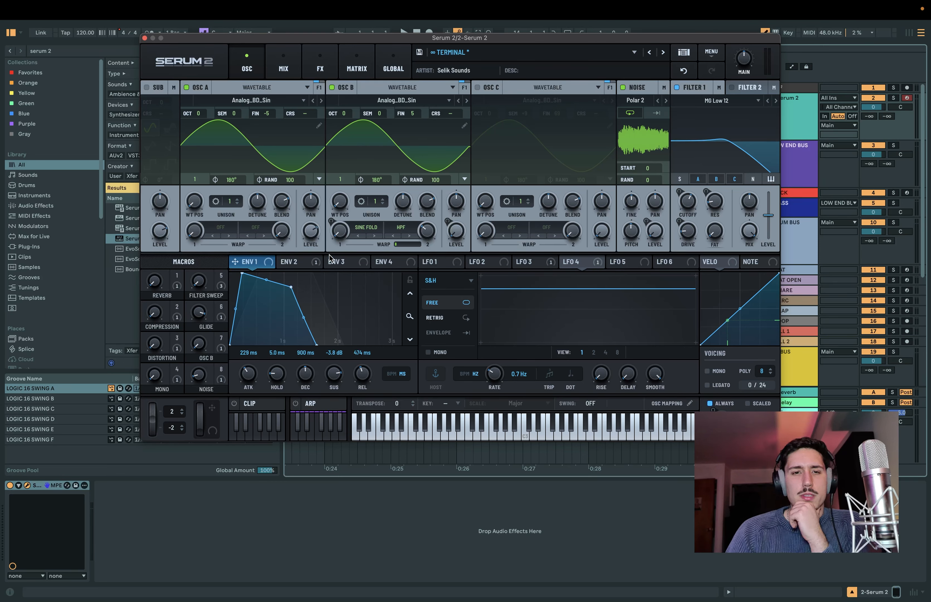
left_click(308, 262)
left_click(261, 263)
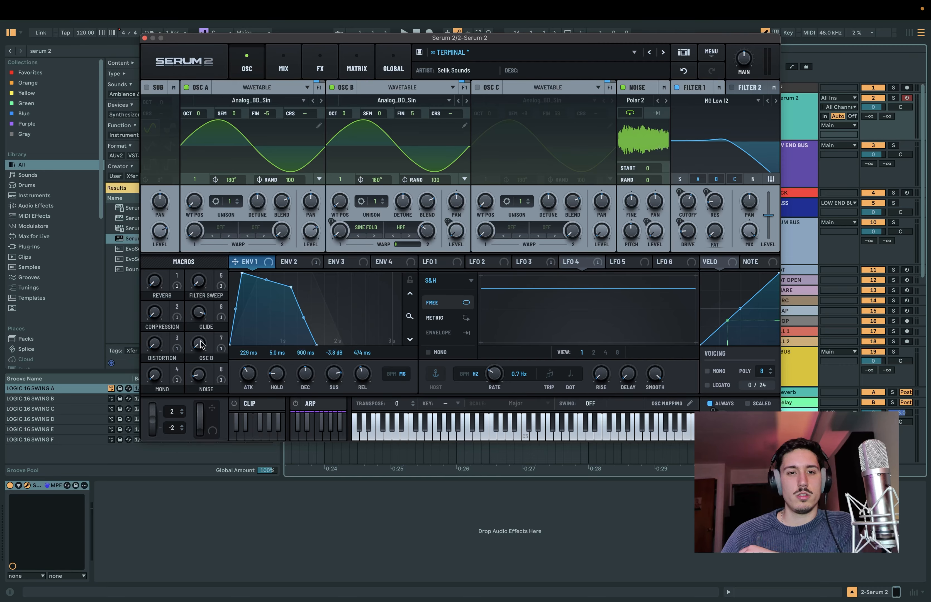
left_click(311, 266)
left_click(259, 265)
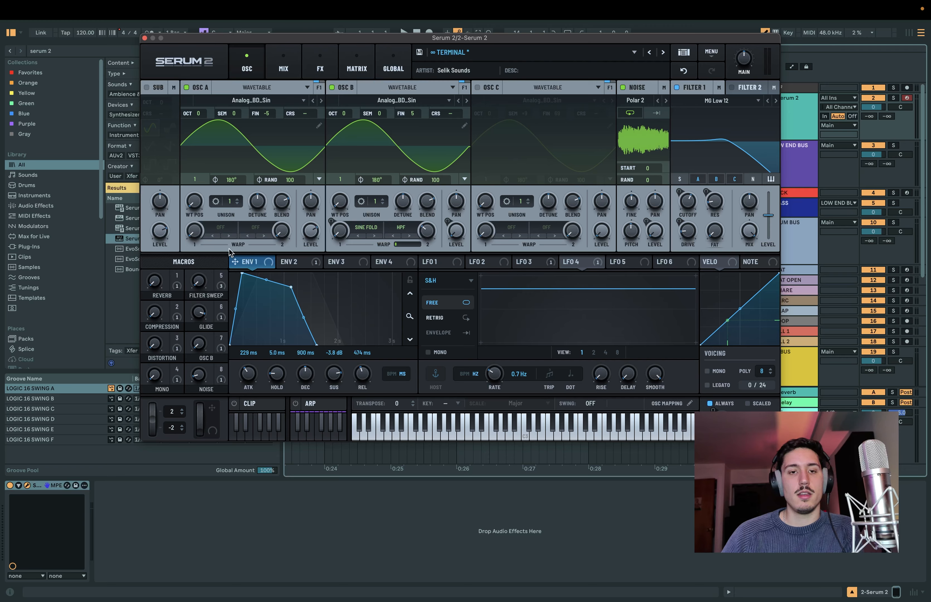
left_click(291, 266)
left_click(262, 268)
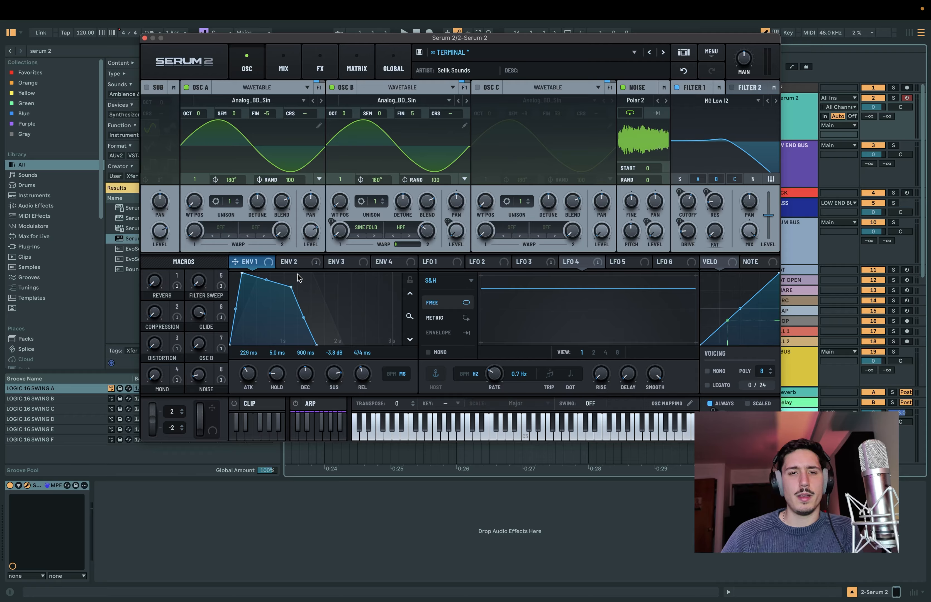
left_click(293, 262)
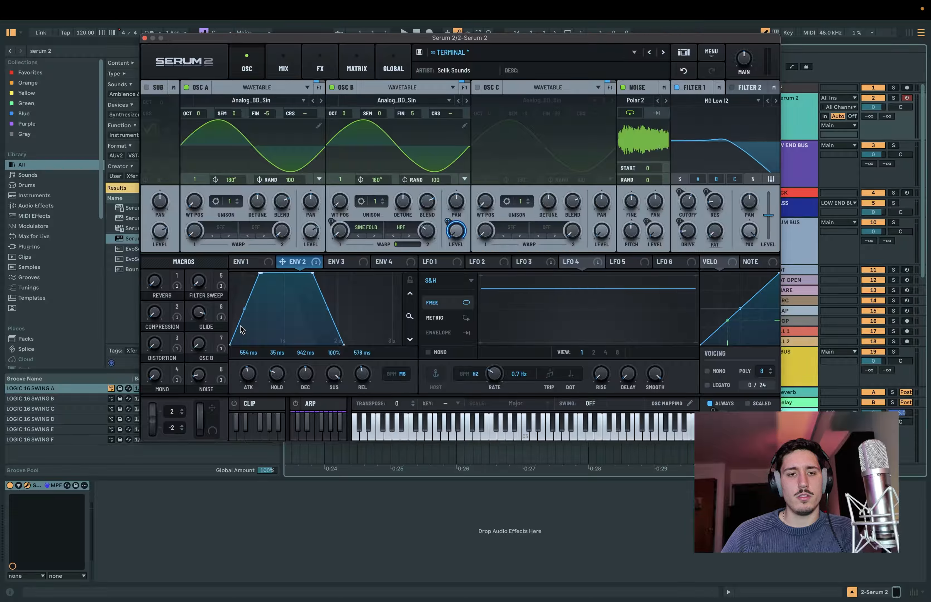
left_click(248, 266)
left_click(297, 262)
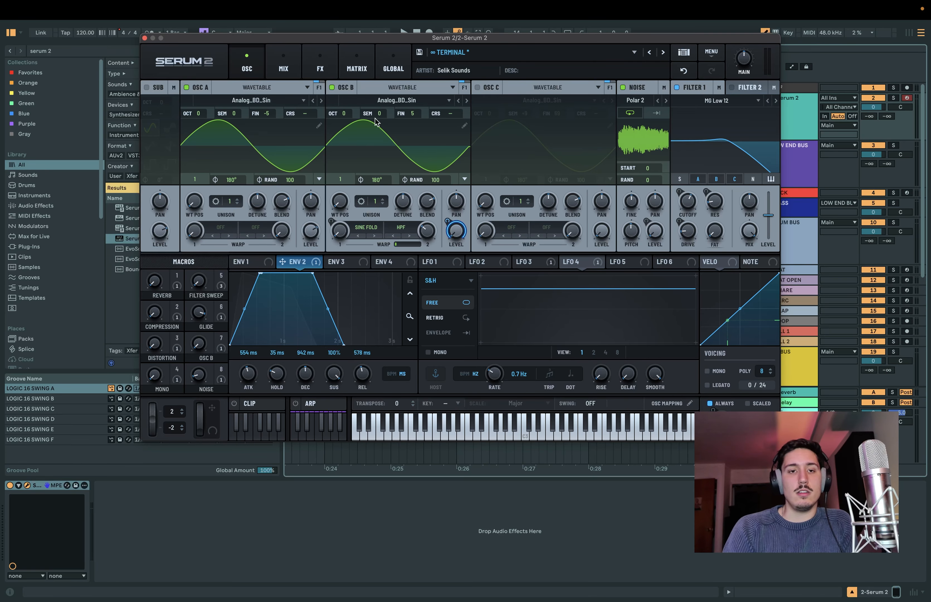
left_click(248, 266)
left_click(297, 264)
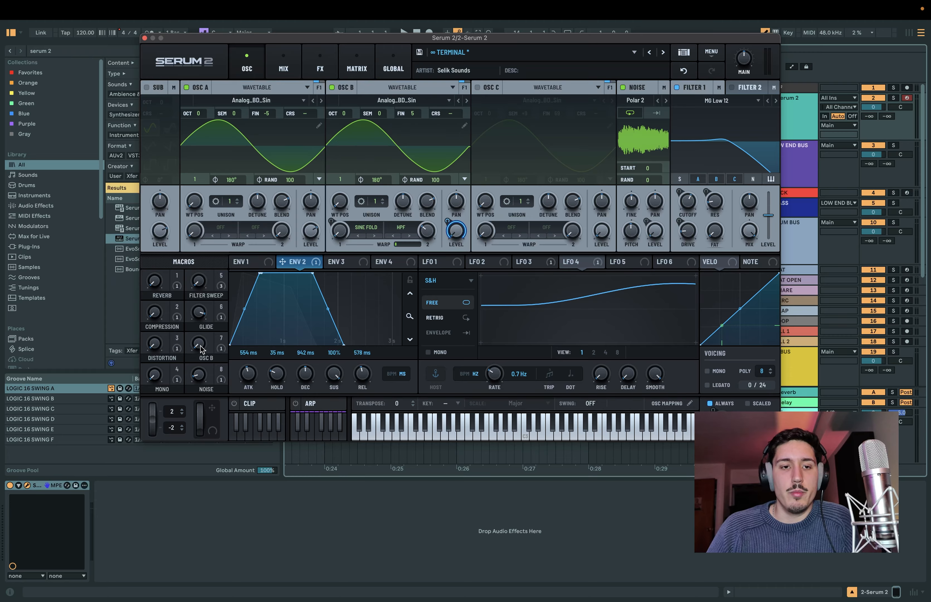
Step: Turn up the OSC B macro to bring in oscillator B, and reposition the synth window
left_click_drag(199, 343, 234, 223)
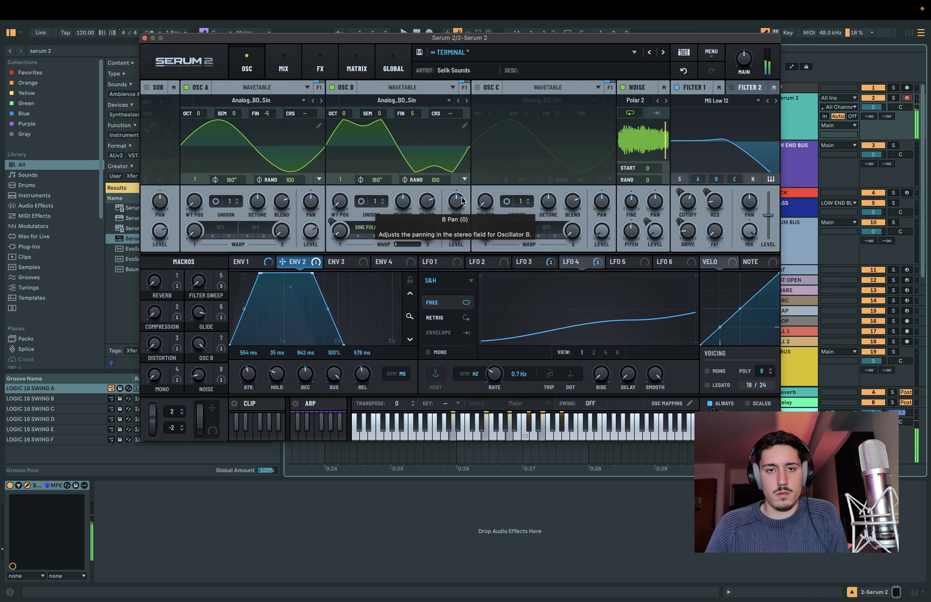
left_click_drag(429, 38, 434, 25)
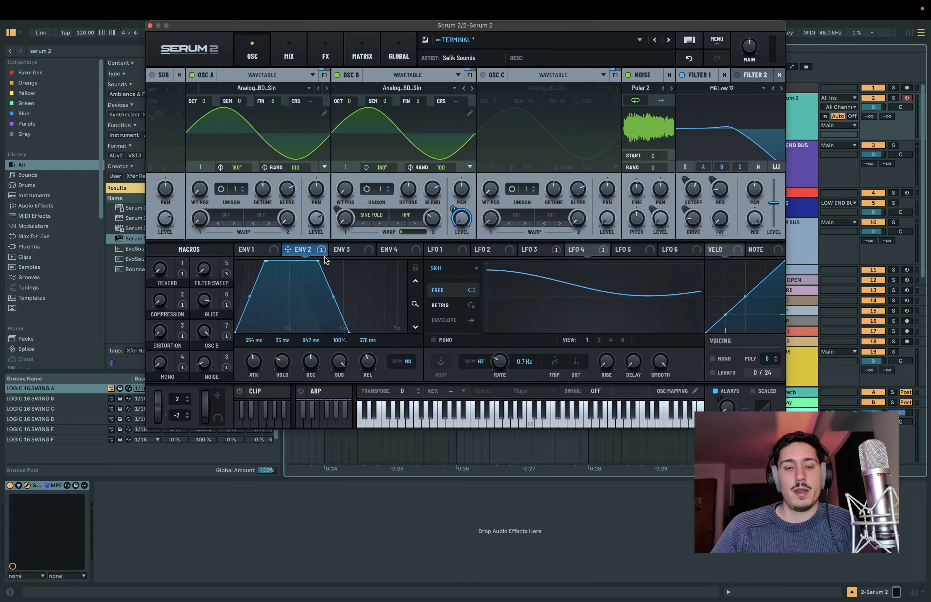
mouse_move(324, 256)
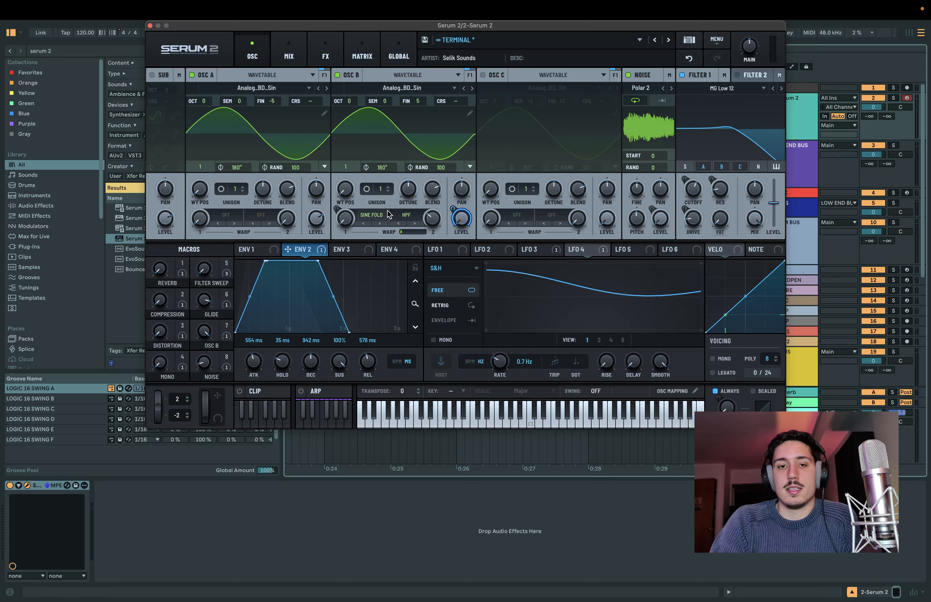
mouse_move(590, 255)
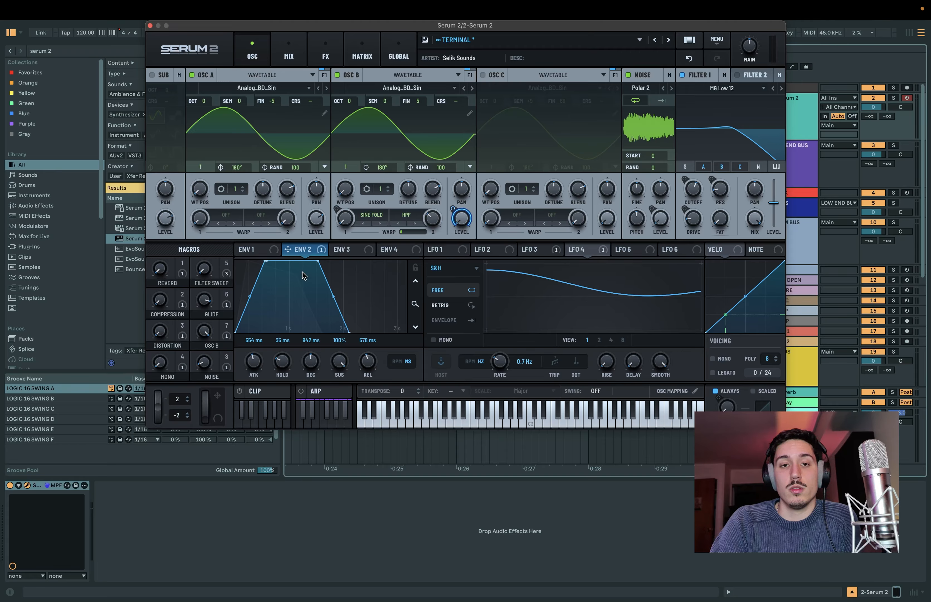
mouse_move(346, 225)
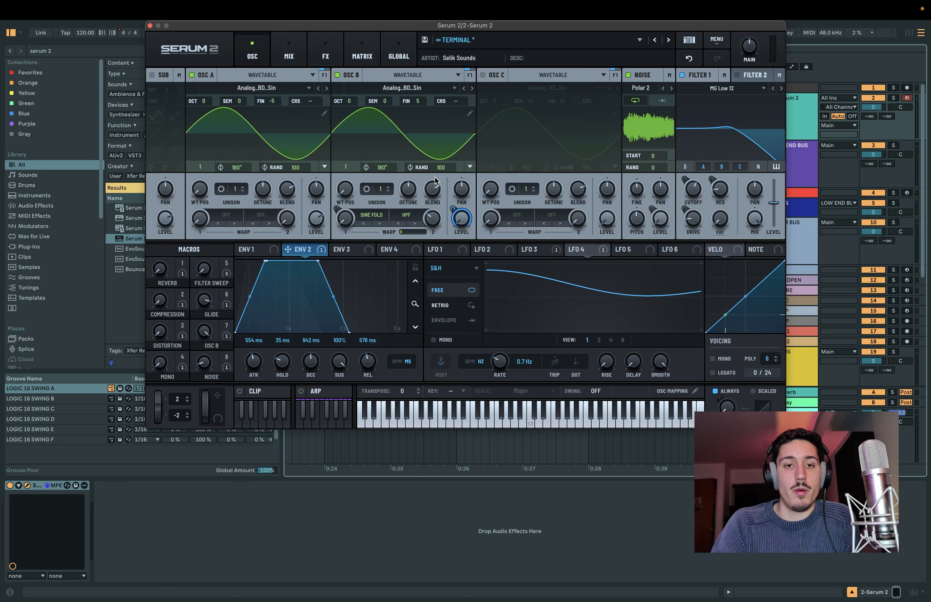
mouse_move(405, 185)
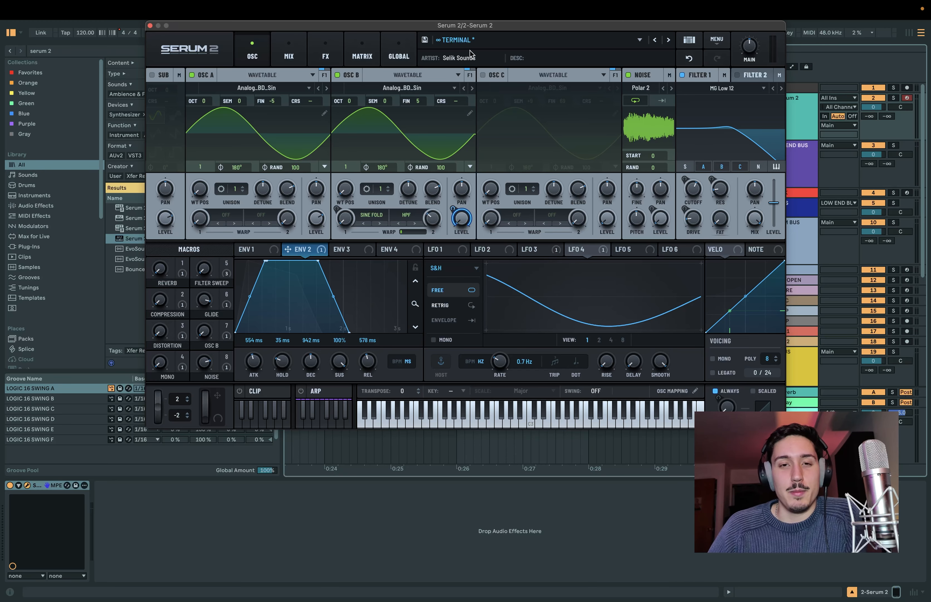
left_click_drag(480, 27, 471, 41)
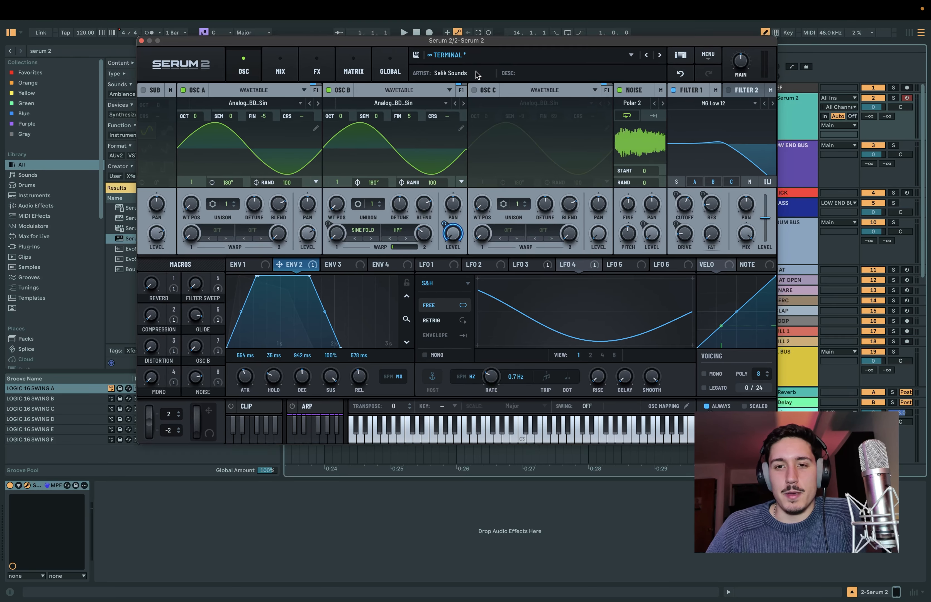
Step: Examine the Noise macro, the shape of LFO 1, and the chorus and filter in the main effects rack
left_click(252, 231)
left_click(165, 310)
mouse_move(199, 377)
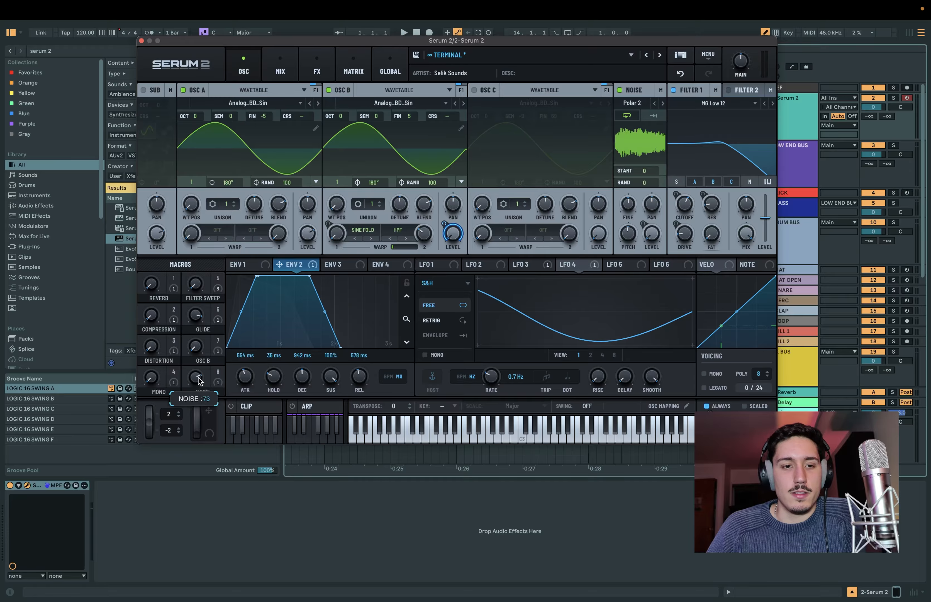
left_click(432, 264)
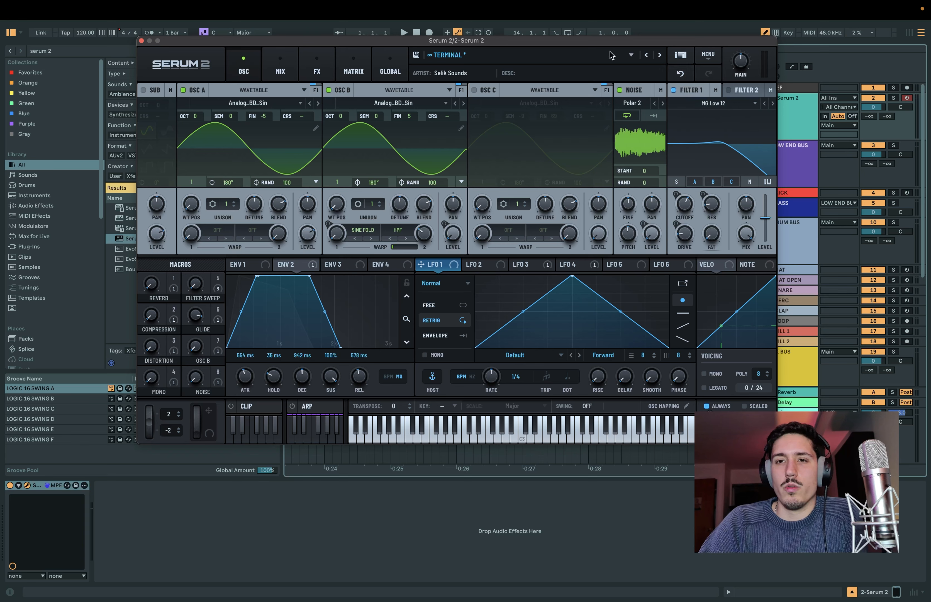
left_click(316, 67)
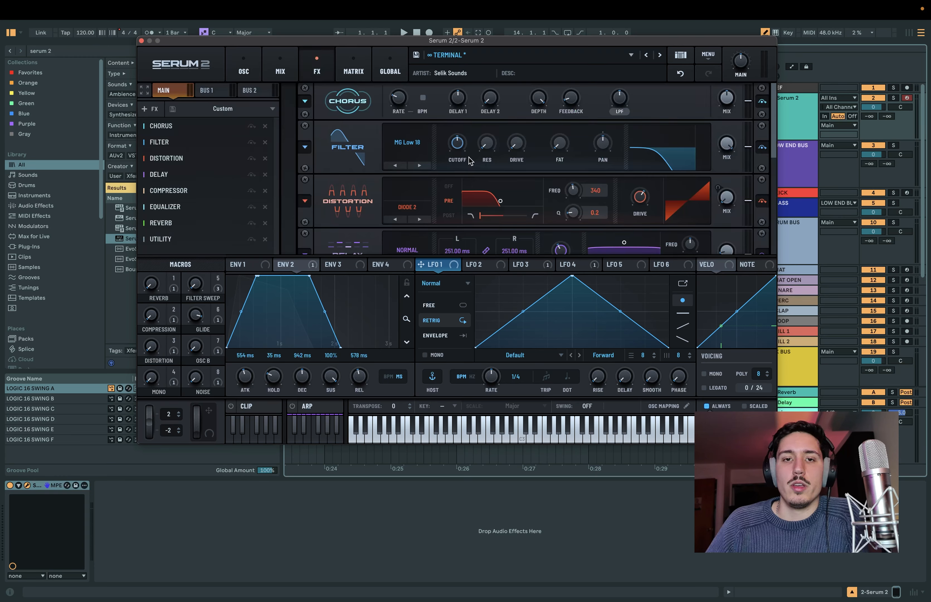
mouse_move(457, 144)
left_click(246, 72)
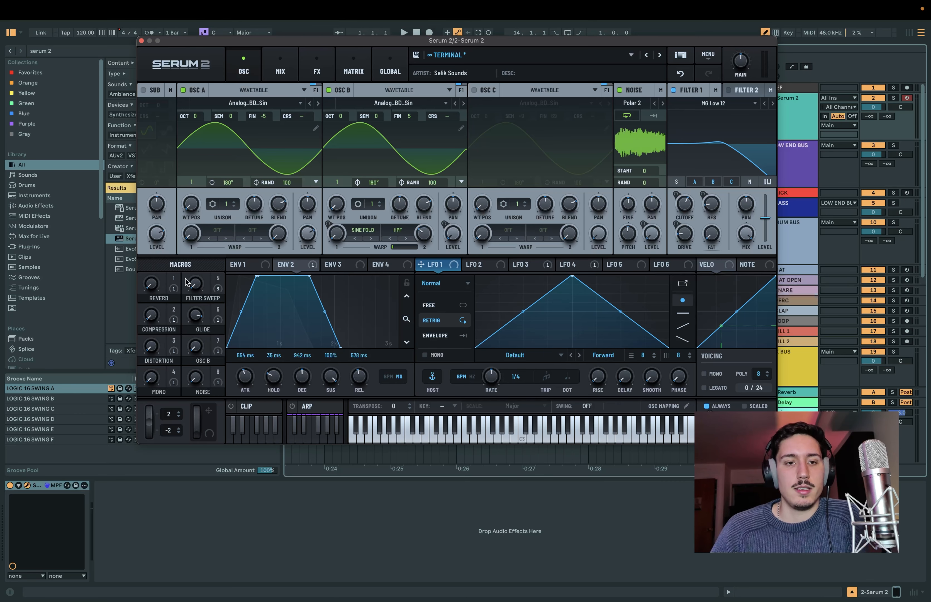
Step: Inspect which Filter 1 controls are modulated by the Filter Sweep macro and by LFO 3
left_click(216, 291)
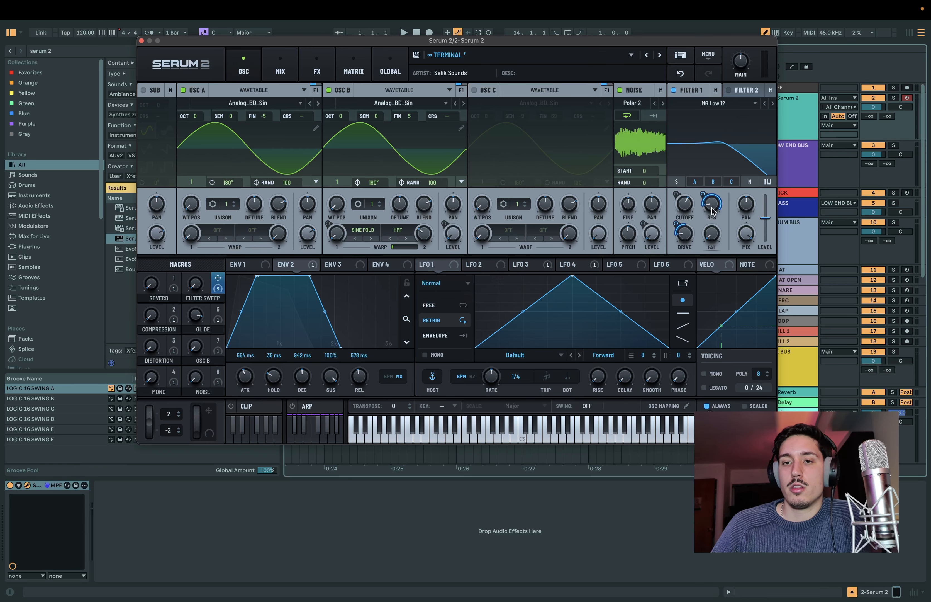
left_click(541, 265)
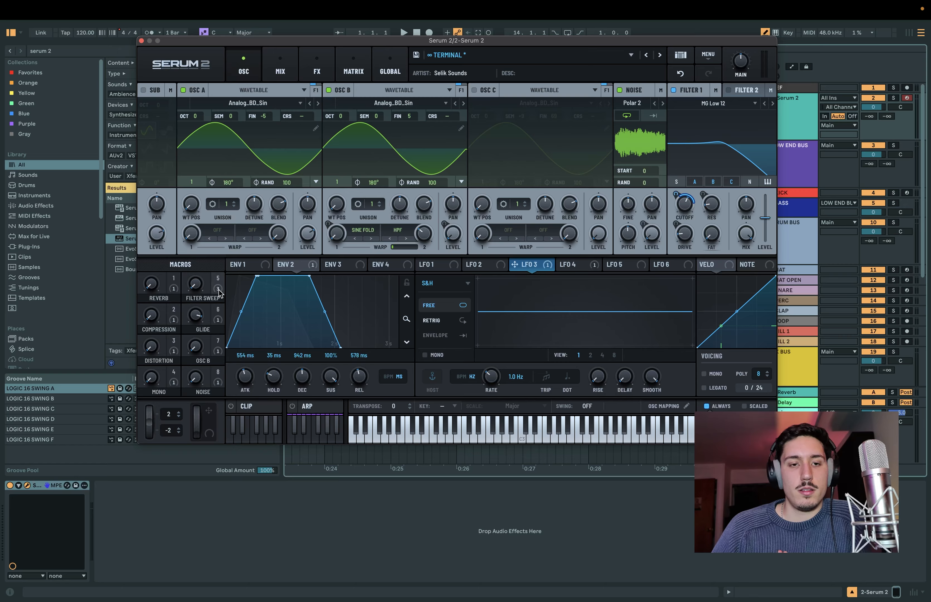
left_click_drag(219, 293, 219, 292)
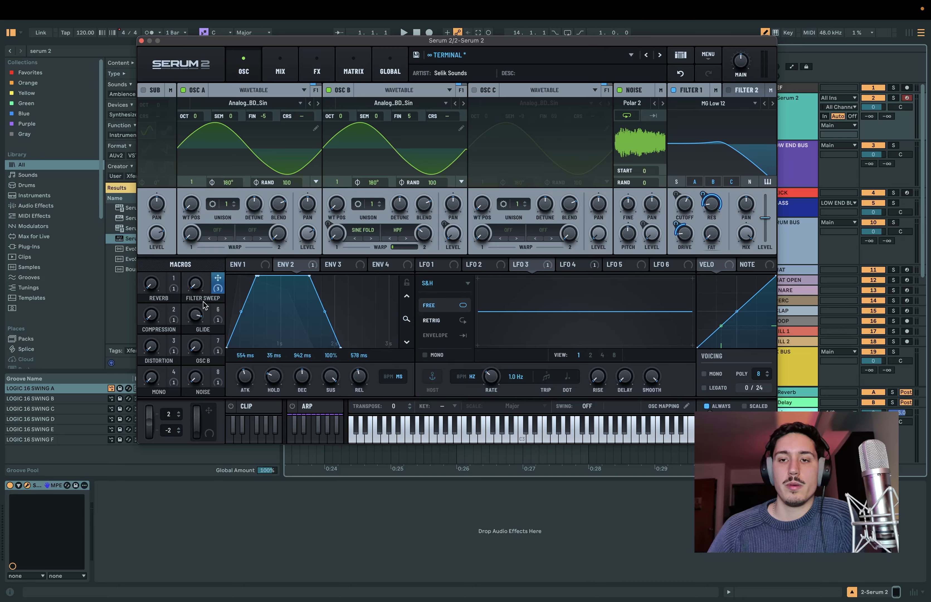
Step: Try out the Filter Sweep macro by raising it, and return it to zero
left_click_drag(199, 294, 215, 192)
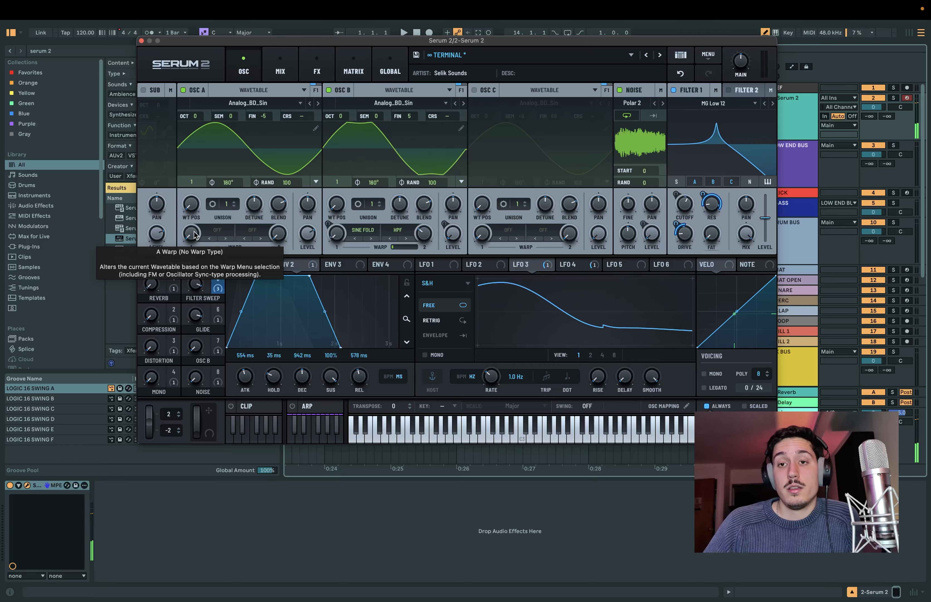
left_click_drag(194, 282, 194, 272)
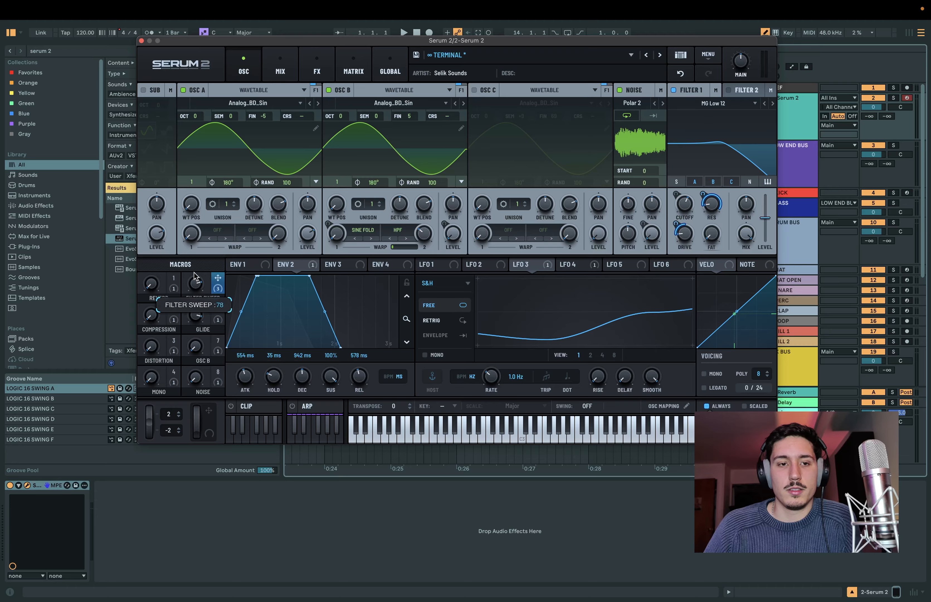
left_click_drag(192, 353, 196, 371)
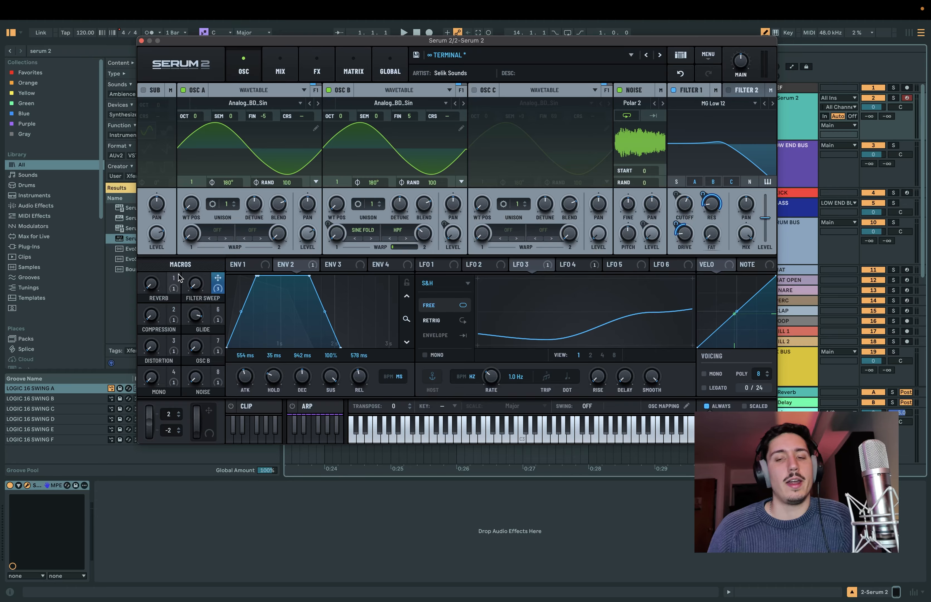
Step: Turn up the Glide macro from zero
mouse_move(178, 275)
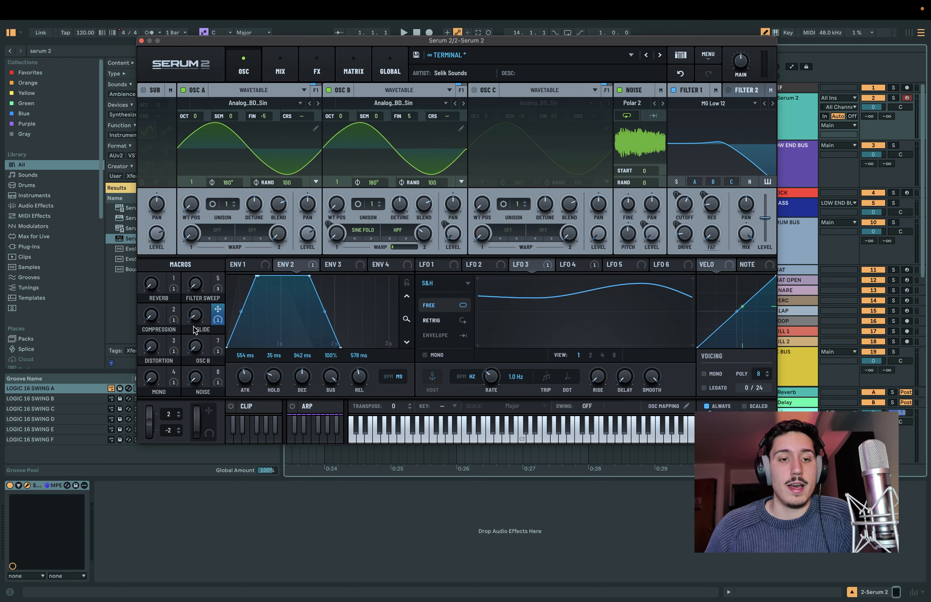
left_click_drag(194, 323, 204, 208)
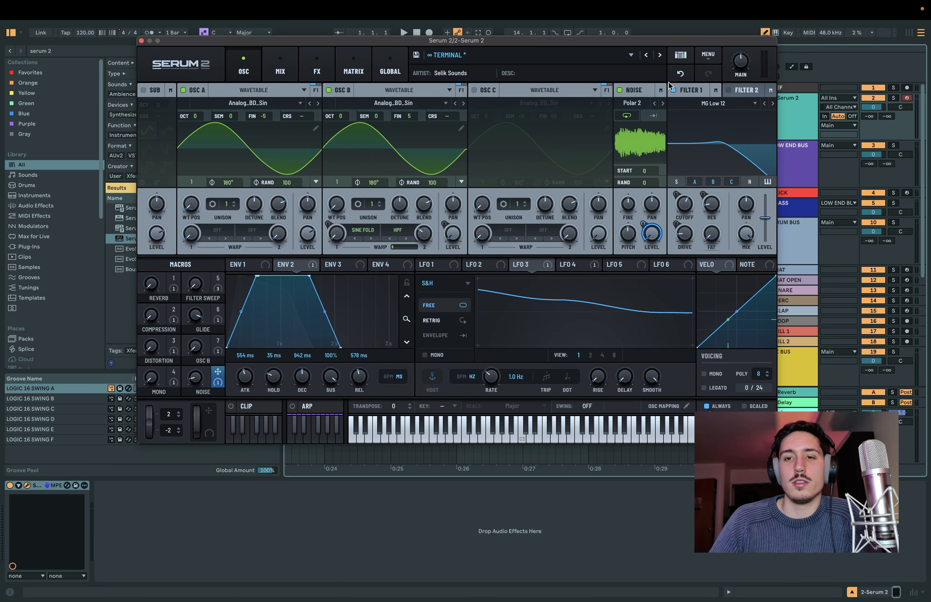
Step: Examine the main effects chain, from the chorus, filter and distortion through the delay and compressor
left_click(316, 70)
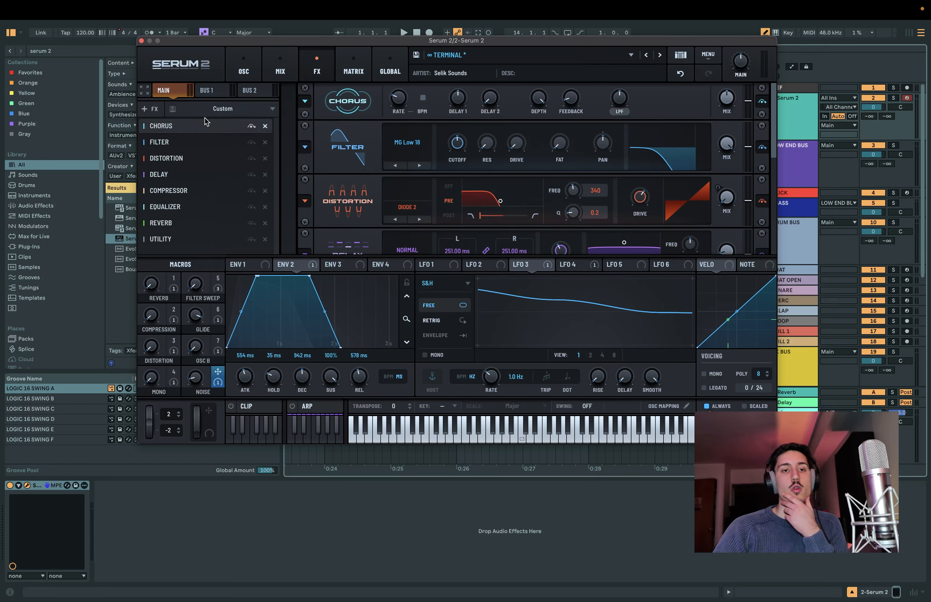
mouse_move(398, 106)
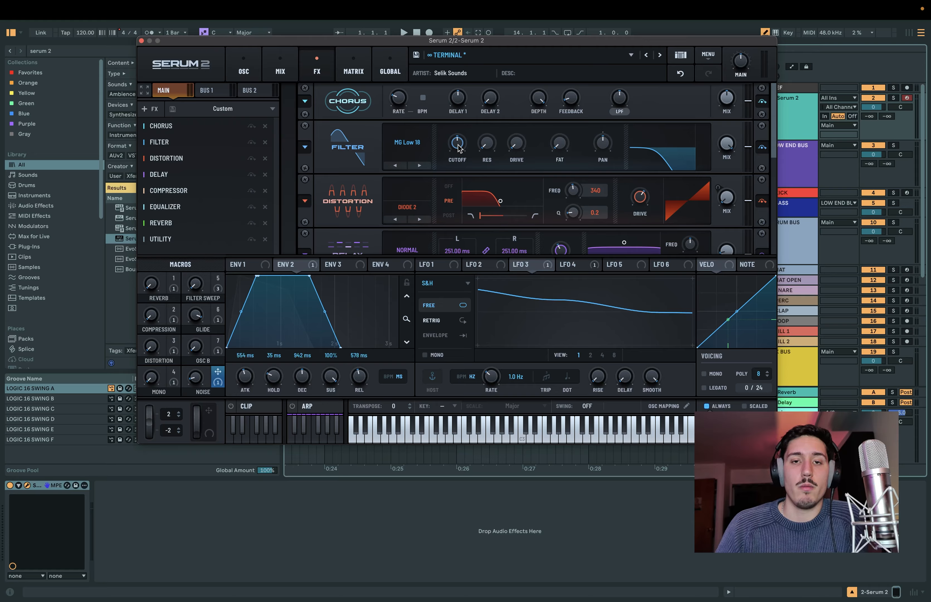
scroll(351, 188, "down", 3)
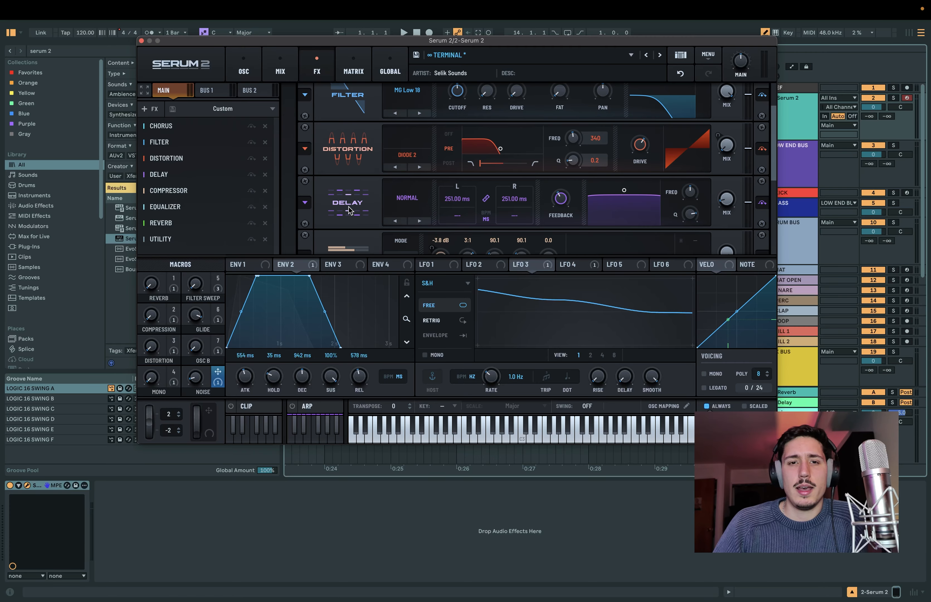
scroll(349, 210, "down", 3)
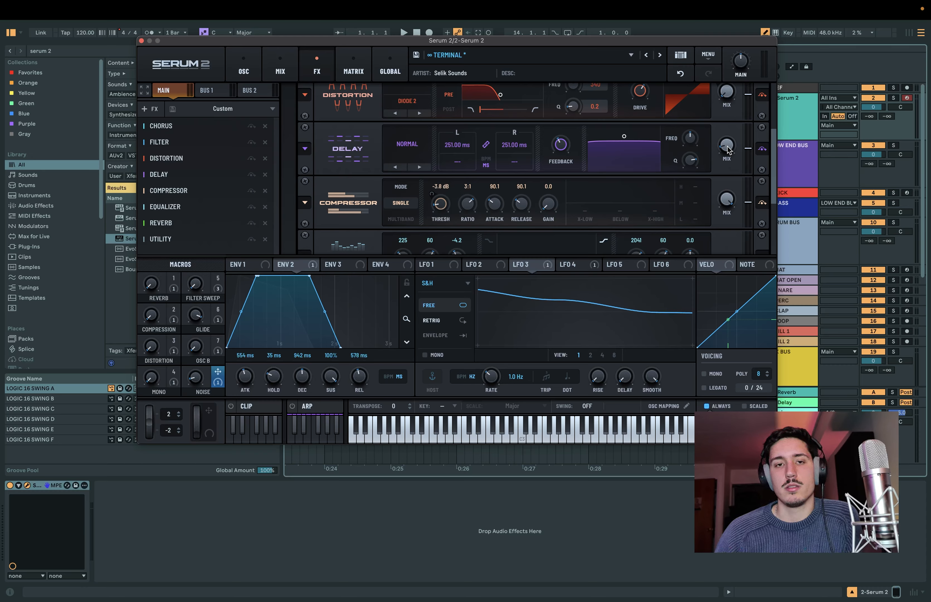
scroll(349, 195, "up", 4)
scroll(348, 174, "down", 3)
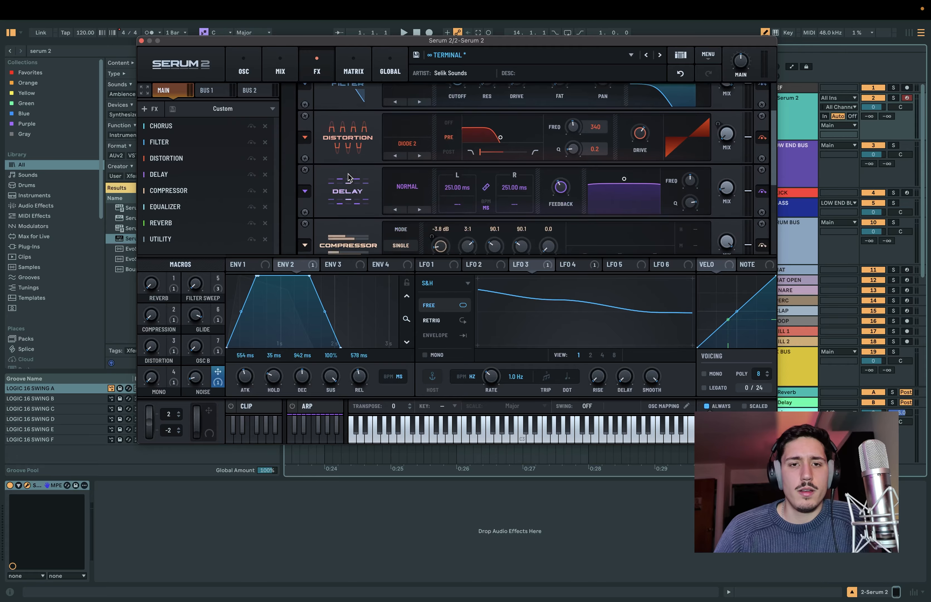
scroll(347, 176, "down", 3)
scroll(344, 181, "up", 6)
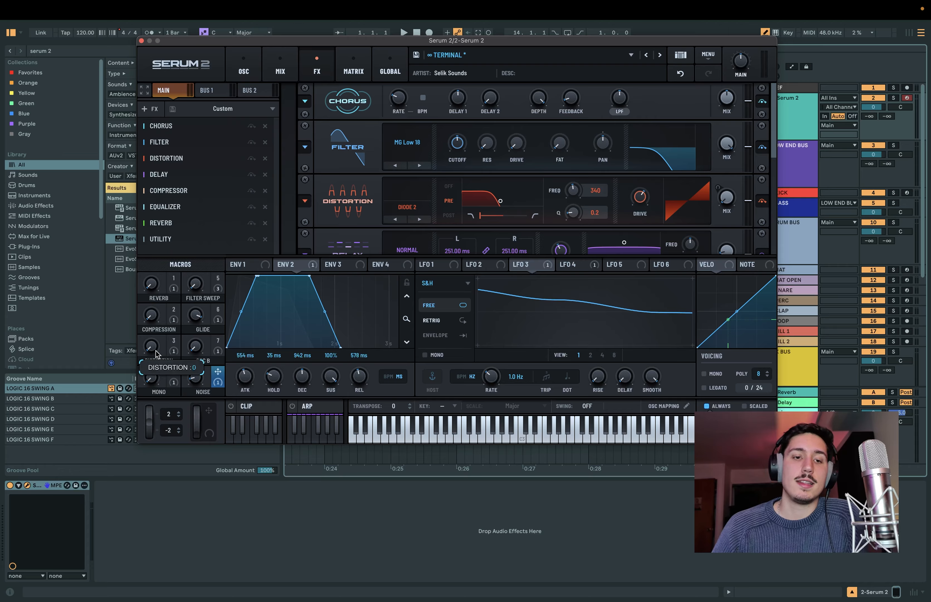
Step: Try the Distortion macro at 51, and return it to zero
left_click_drag(157, 349, 171, 301)
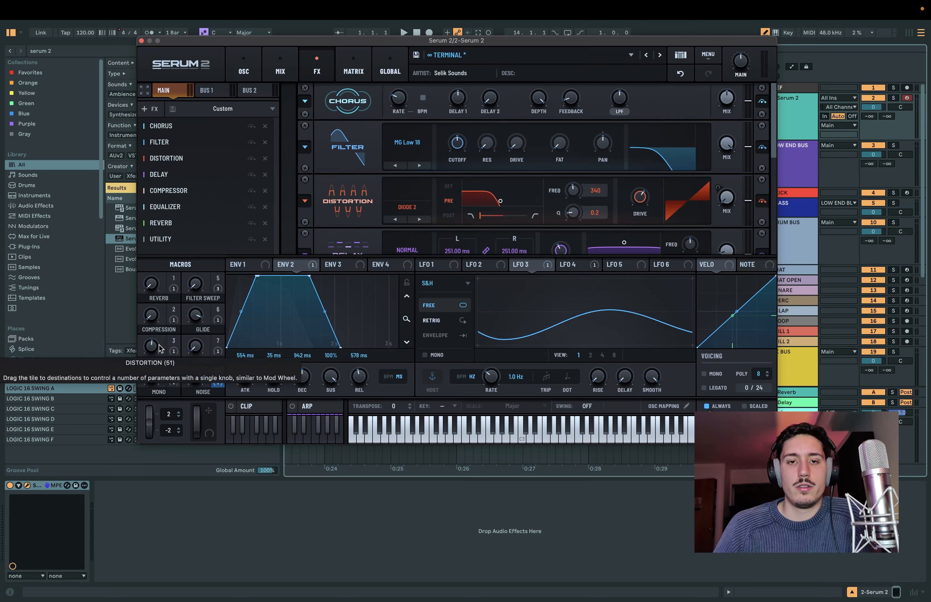
left_click_drag(157, 345, 150, 384)
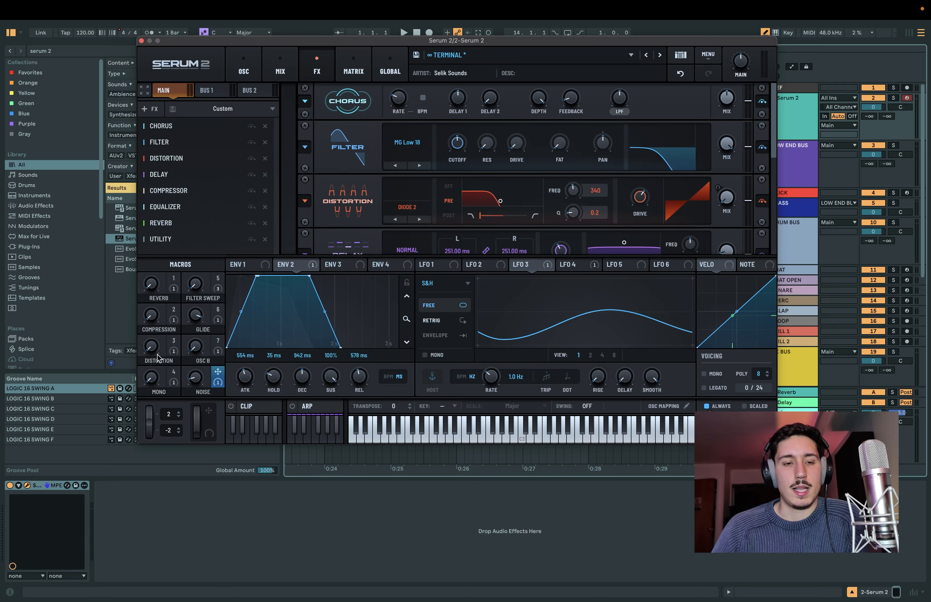
Step: Try out the Compression macro by raising it while viewing the compressor, and return it to zero
scroll(367, 204, "down", 4)
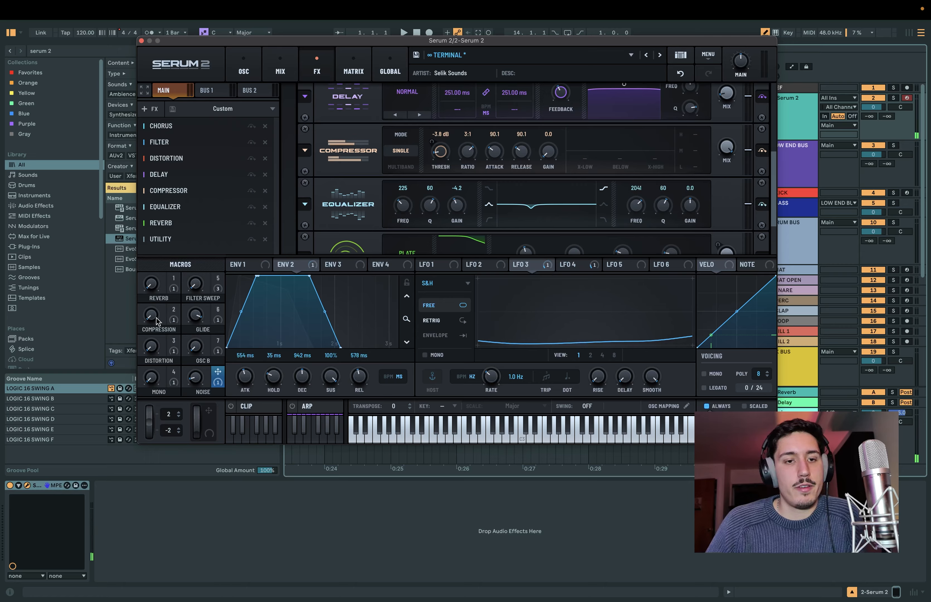
mouse_move(155, 313)
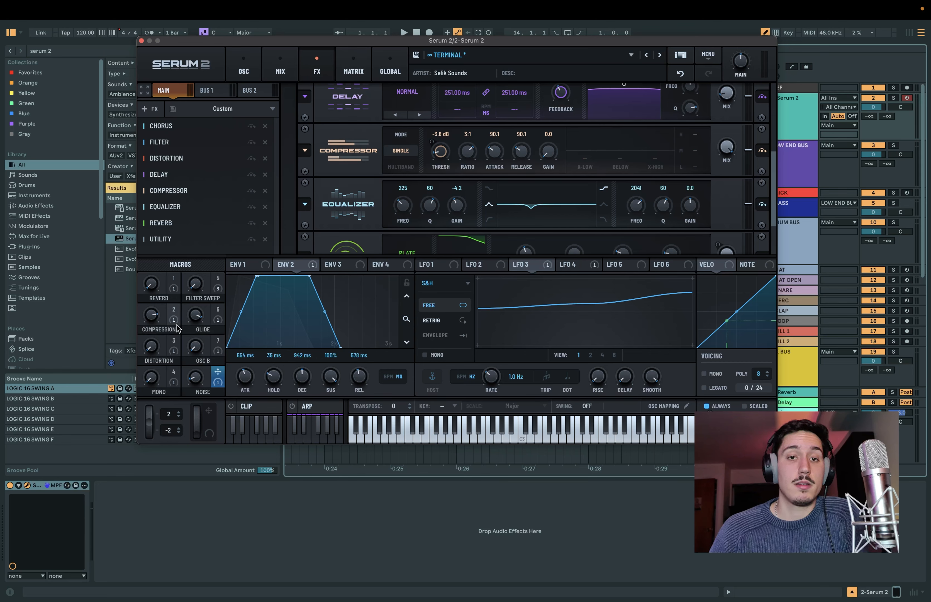
left_click_drag(153, 313, 151, 408)
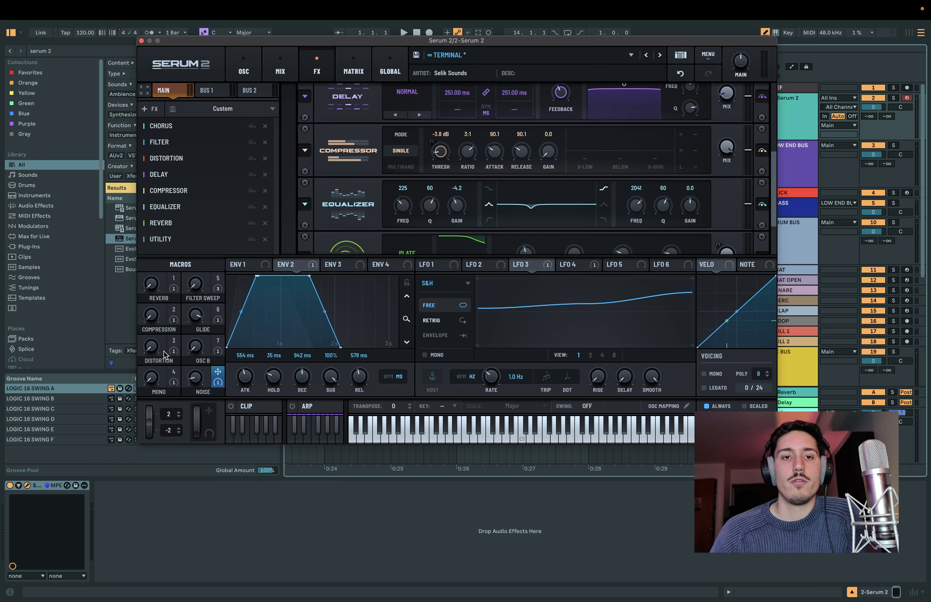
Step: Compare the sound with and without the equalizer by bypassing it and enabling it again
scroll(631, 151, "down", 3)
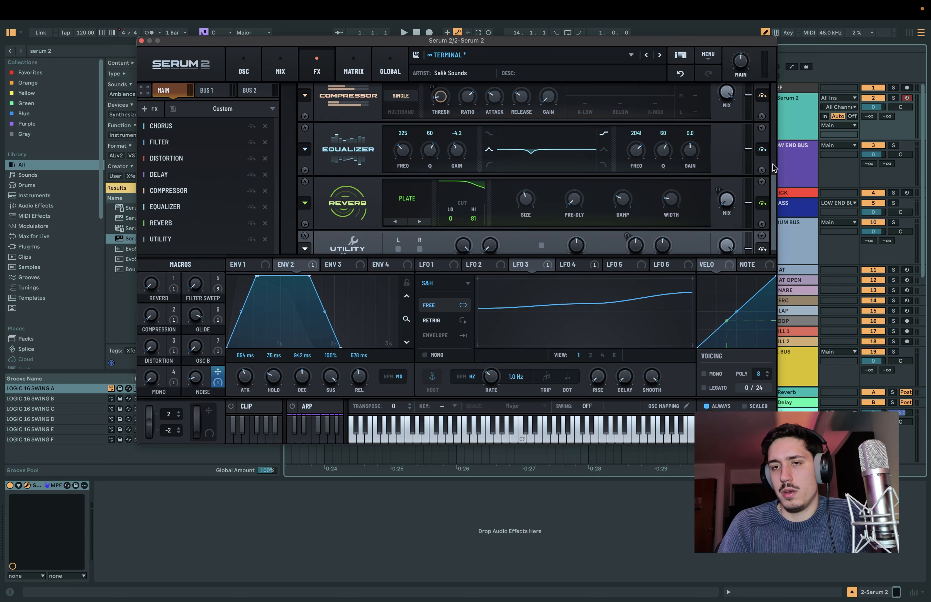
left_click(762, 150)
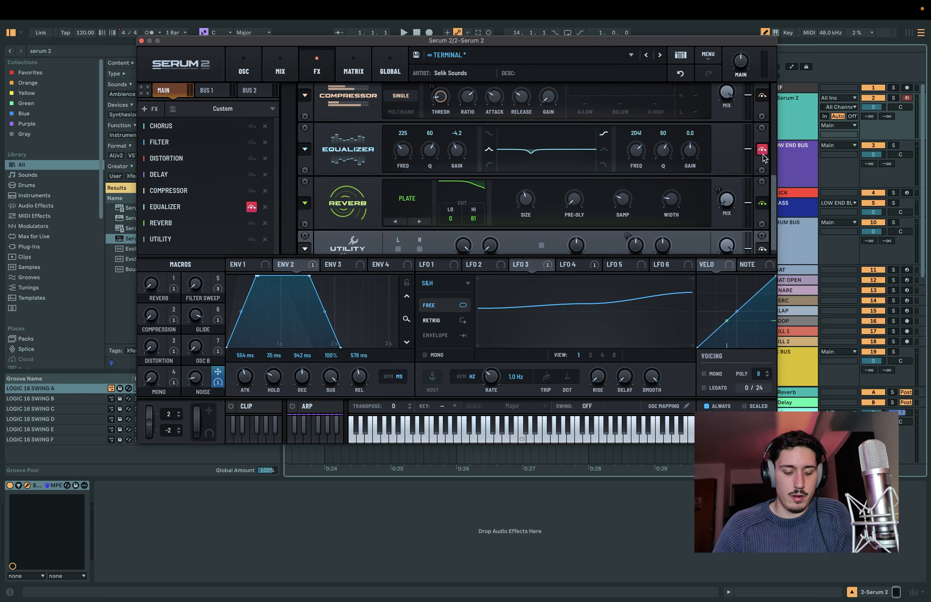
left_click(762, 150)
Step: Examine the reverb and utility effects, and highlight the utility width that the Mono macro modulates
scroll(453, 194, "down", 1)
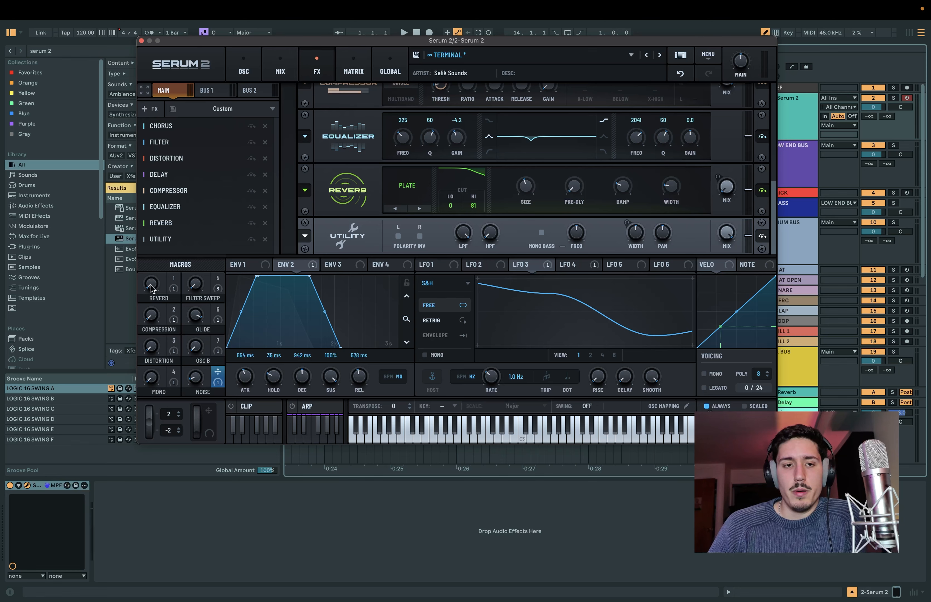
mouse_move(145, 298)
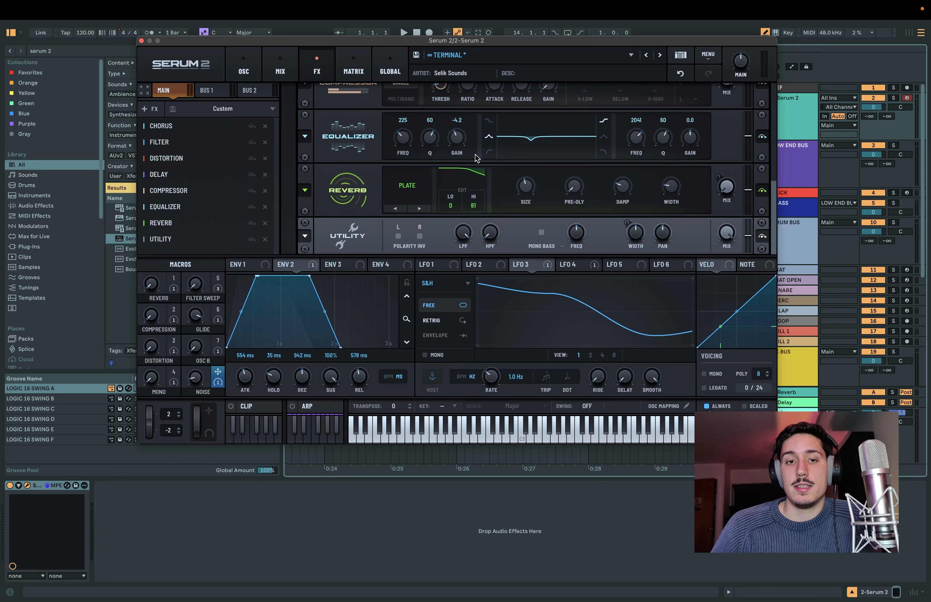
left_click_drag(771, 198, 775, 115)
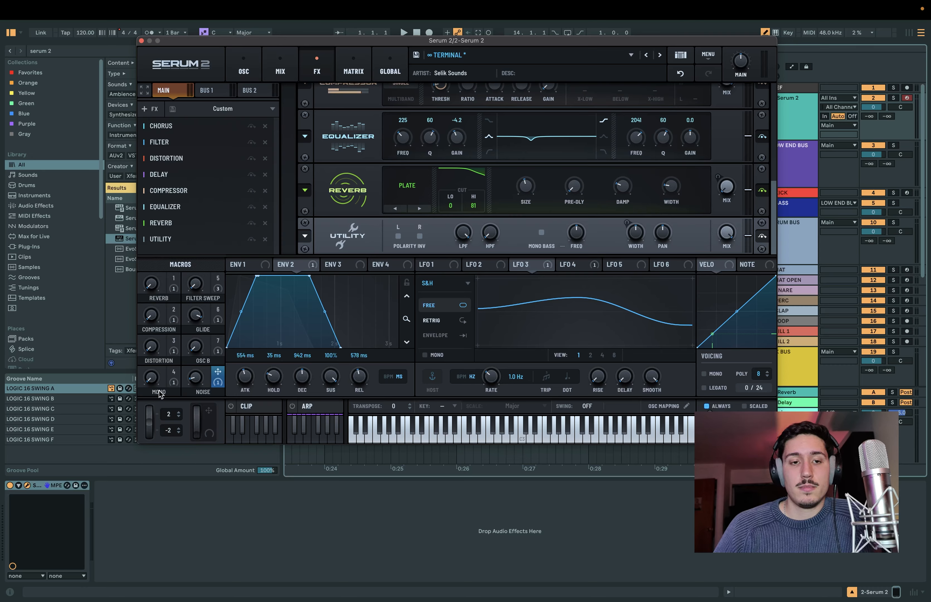
left_click(170, 381)
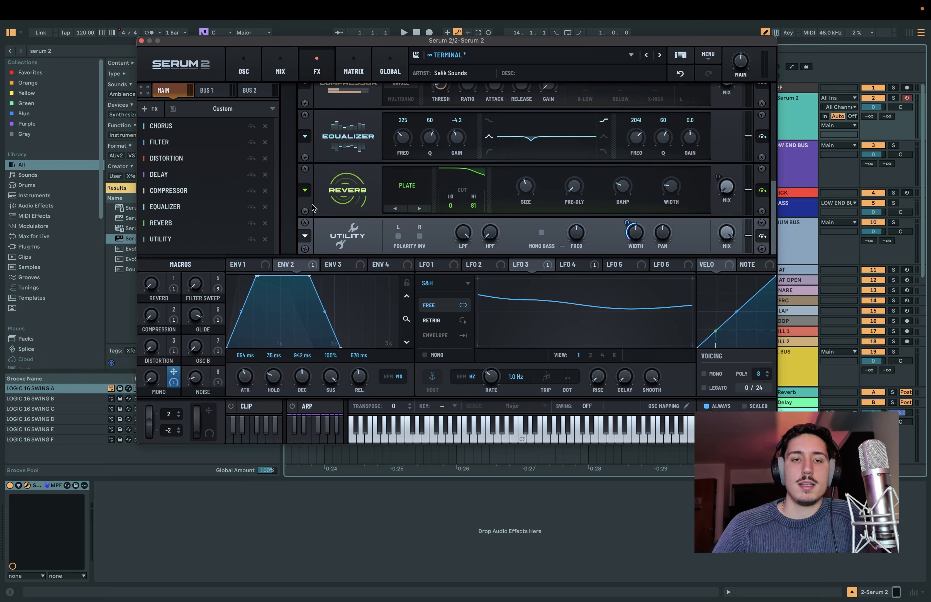
Step: Review the whole main effects chain once more, from the chorus down to the utility
scroll(313, 204, "up", 1)
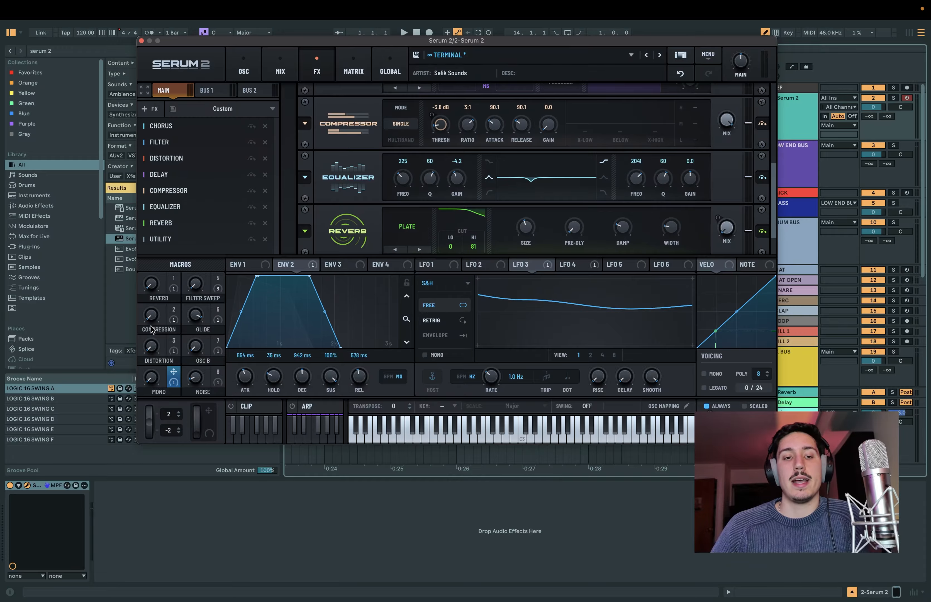
left_click_drag(359, 42, 365, 41)
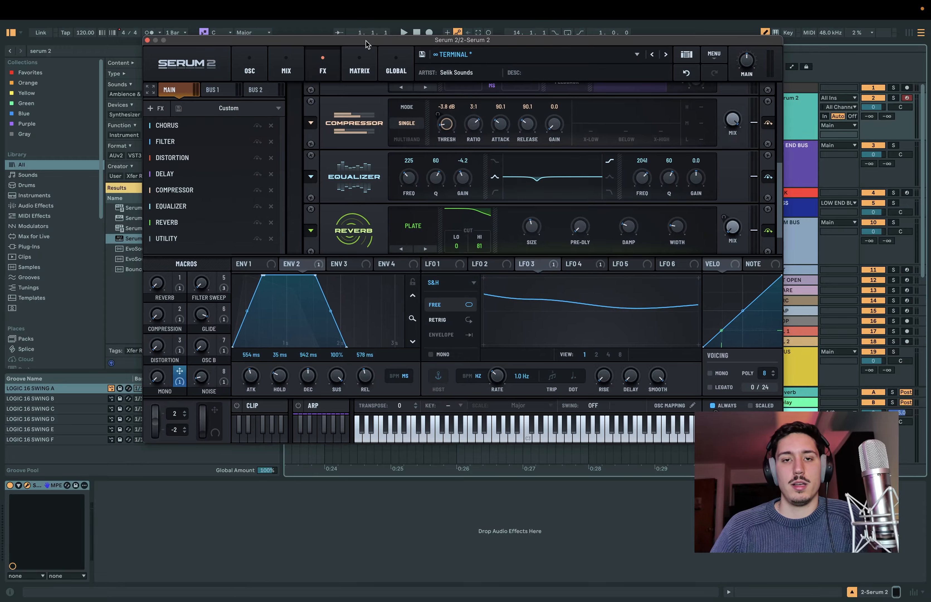
scroll(779, 223, "down", 1)
scroll(522, 114, "up", 5)
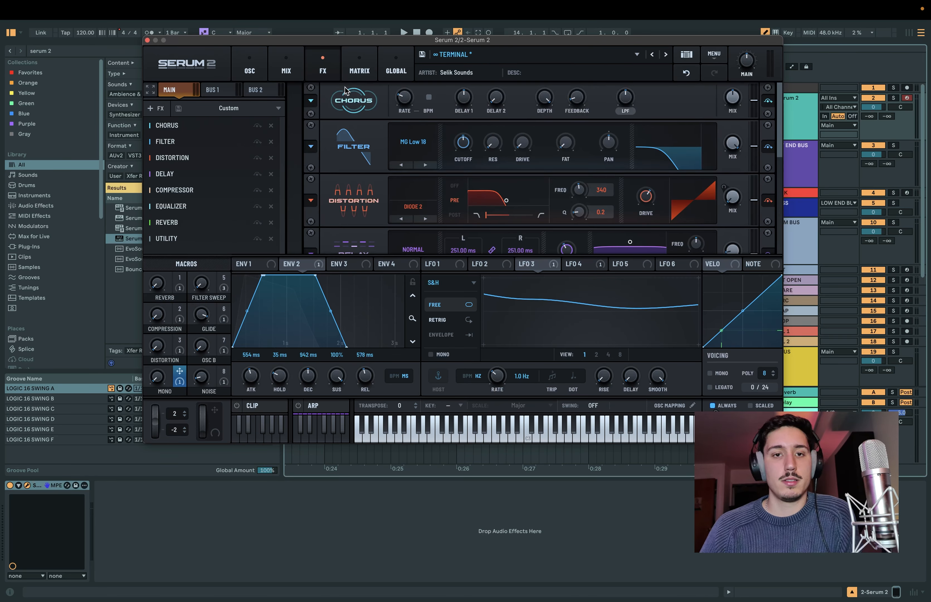
scroll(778, 227, "down", 5)
scroll(779, 231, "down", 1)
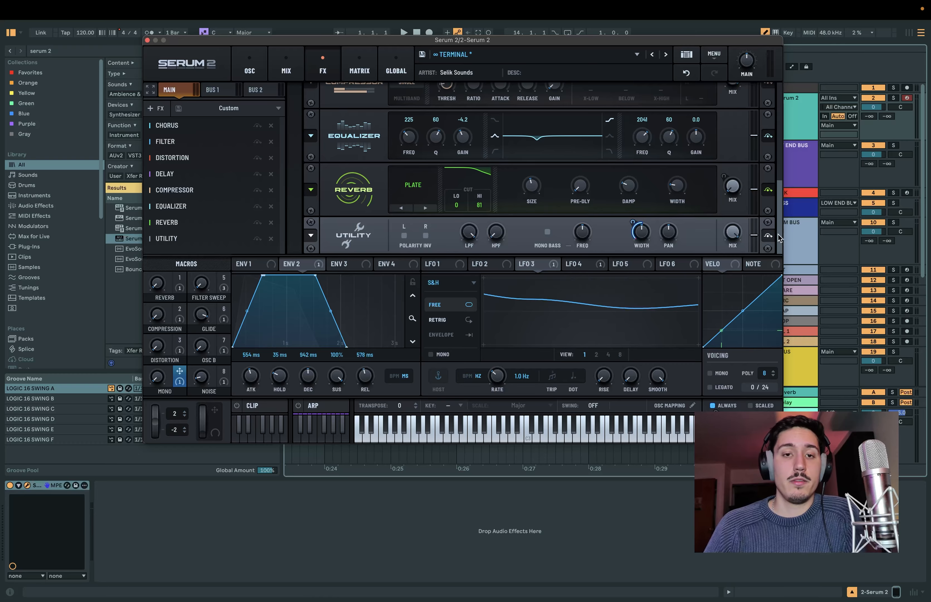
left_click_drag(778, 234, 776, 151)
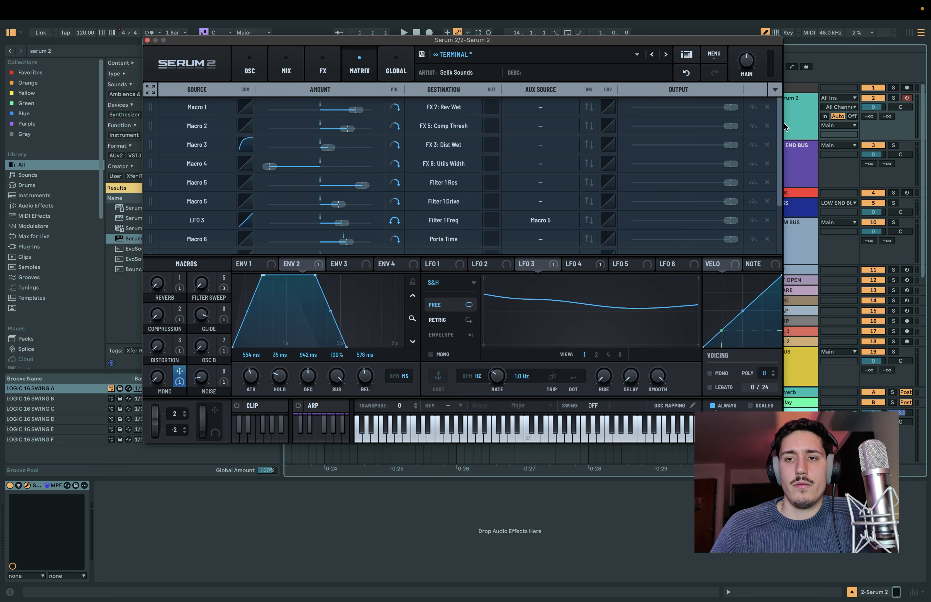
Step: Inspect the source curve of Macro 3's distortion routing in the modulation matrix, and raise the Mono macro slightly from zero
left_click(247, 148)
left_click_drag(522, 55, 552, 87)
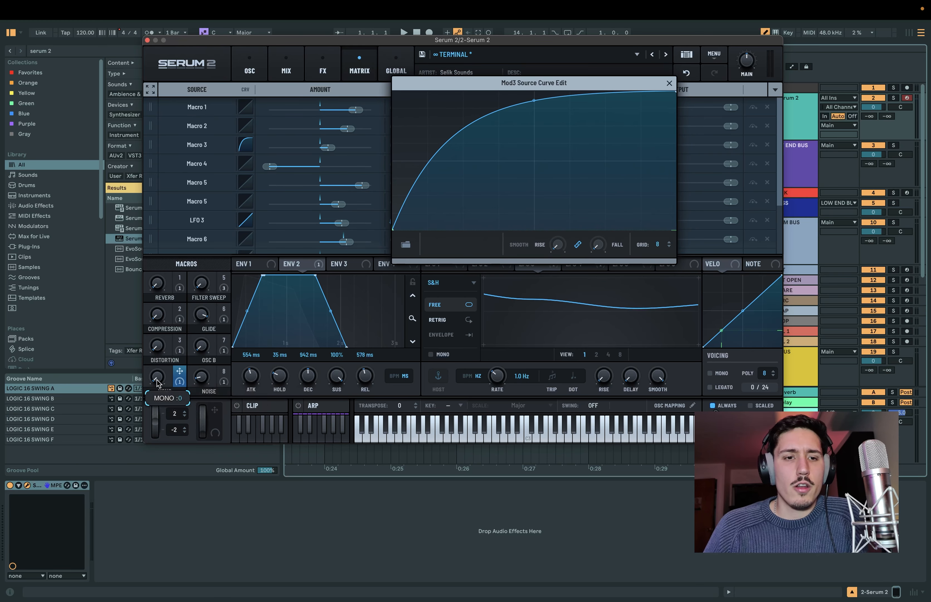
left_click_drag(157, 380, 155, 438)
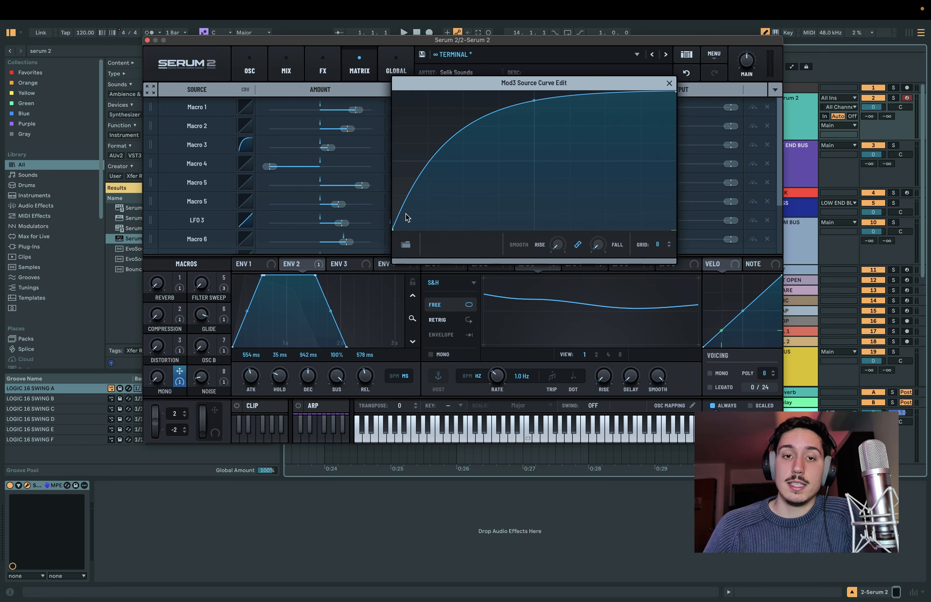
left_click(669, 83)
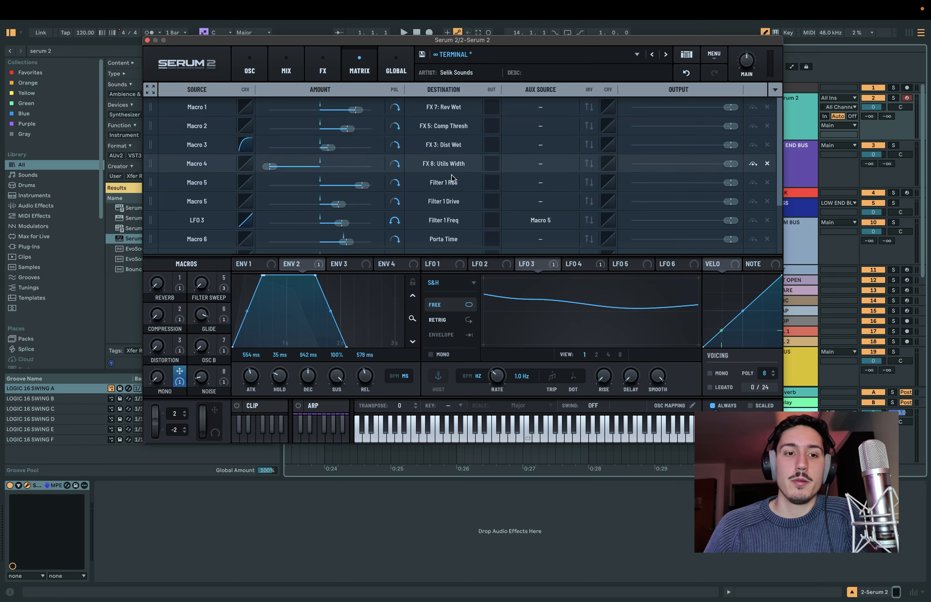
mouse_move(160, 383)
left_mouse_down()
mouse_move(165, 364)
mouse_move(161, 385)
mouse_move(159, 378)
left_mouse_up()
Step: Look through the remaining modulation matrix routings down to the noise level, and return to the oscillator page
scroll(254, 126, "down", 3)
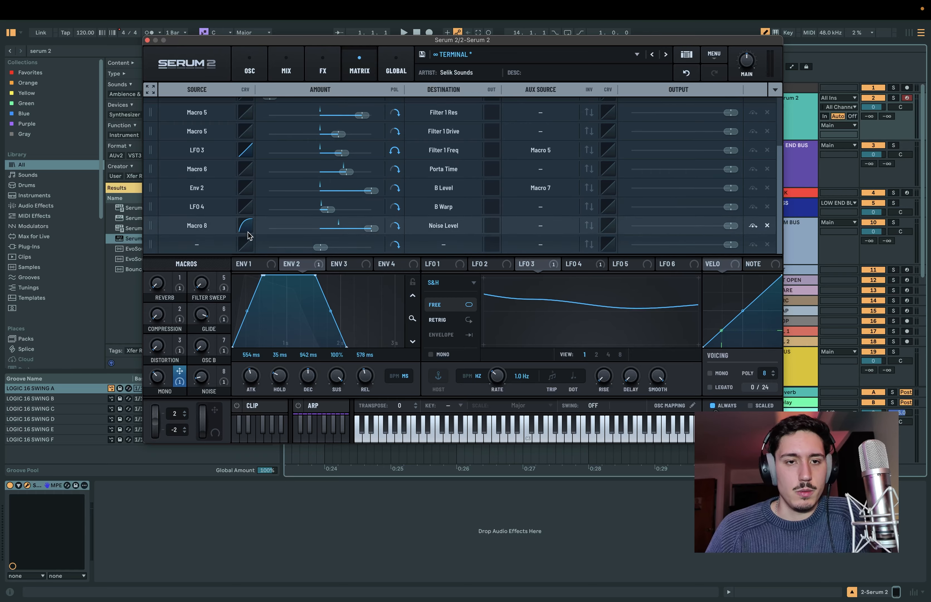
scroll(778, 157, "up", 3)
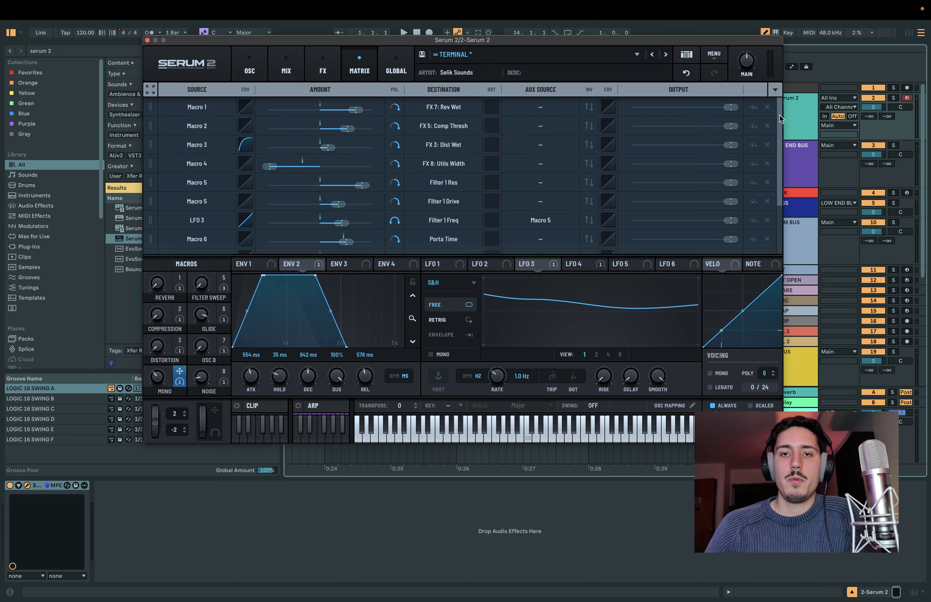
left_click(329, 67)
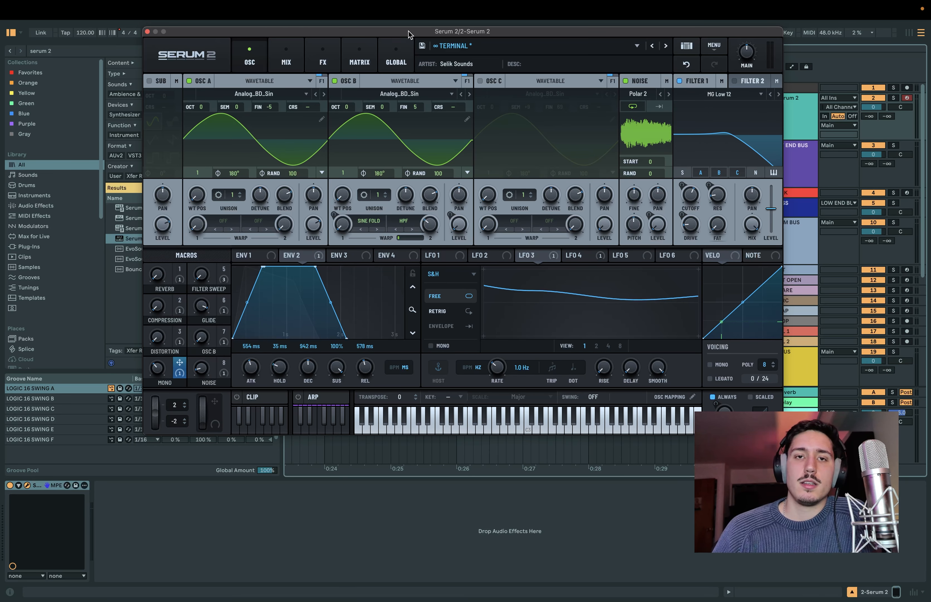
left_click_drag(408, 31, 405, 37)
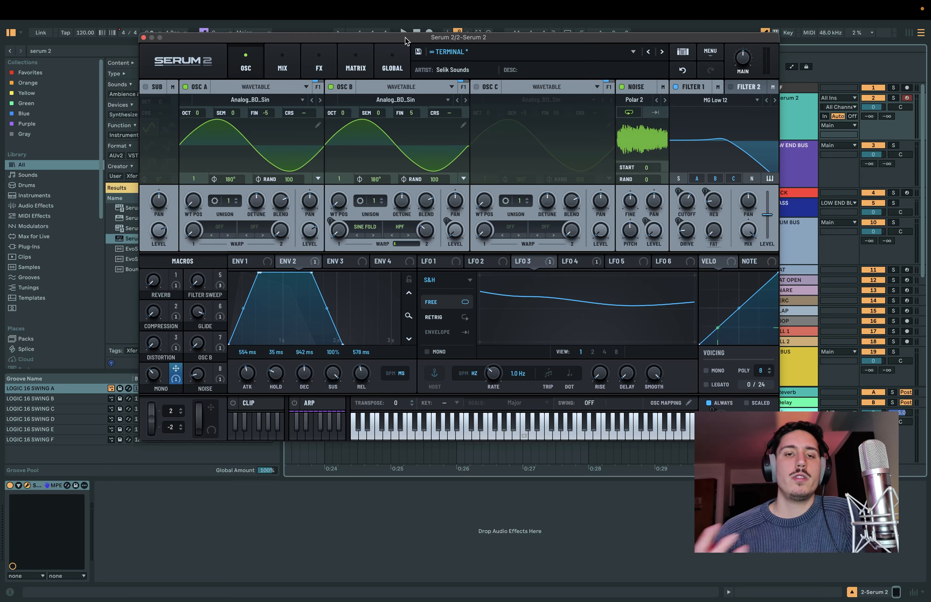